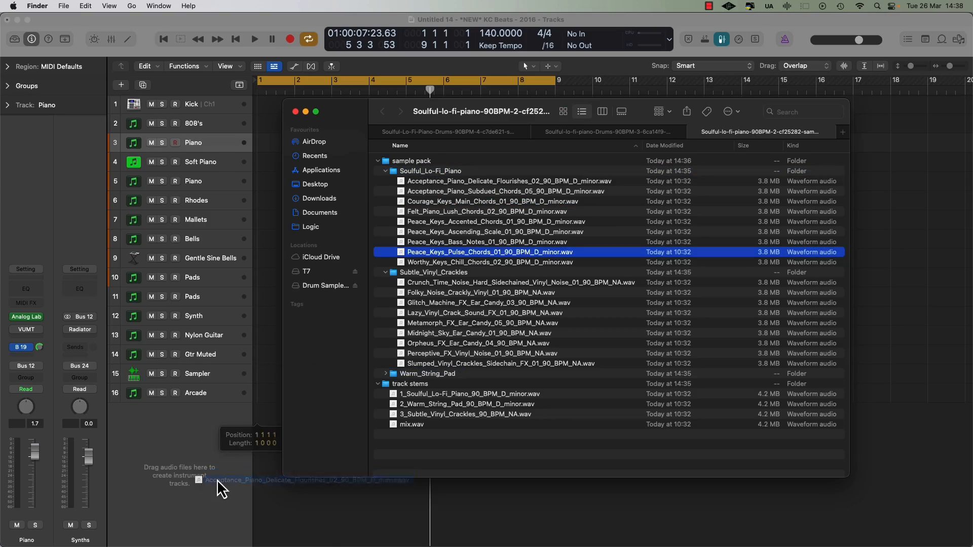
- Add Acceptance_Piano_Delicate_Flourishes_02_90_BPM_D_minor.wav as a new audio track at bar 1 and set the project tempo to 90 BPM
left_click_drag(218, 541, 256, 420)
left_click(272, 477)
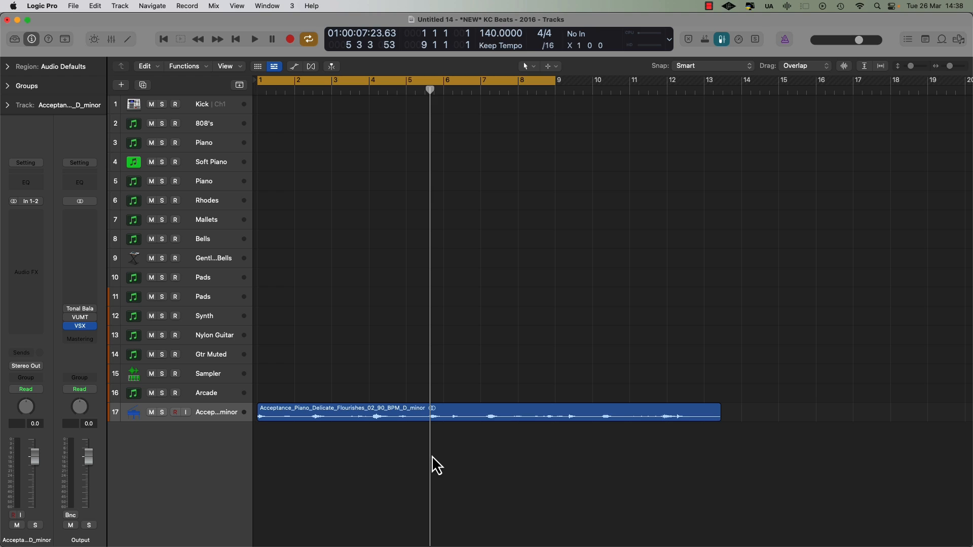
left_click(422, 420)
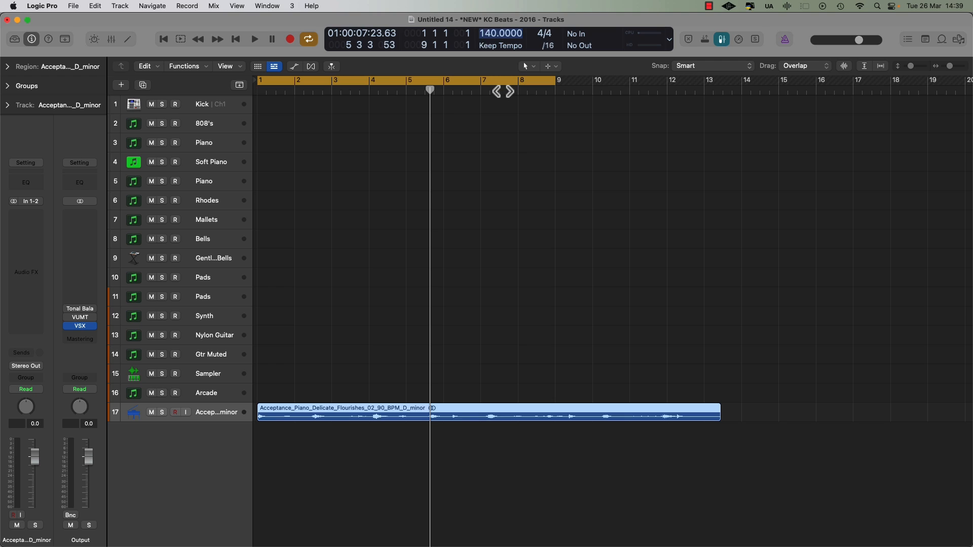
key("Return")
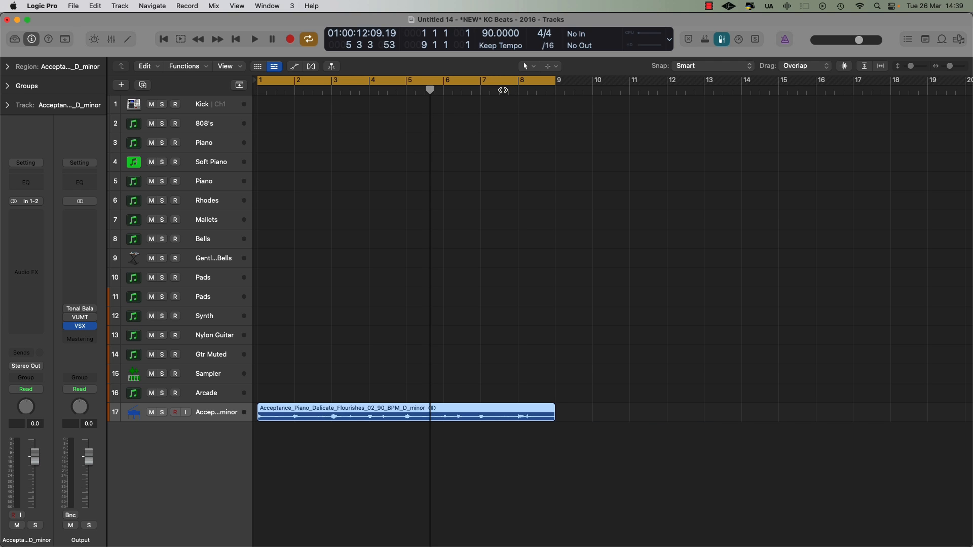
- Show Flex editing and set the new piano audio track's mode to Flex Time - Polyphonic
left_click(312, 67)
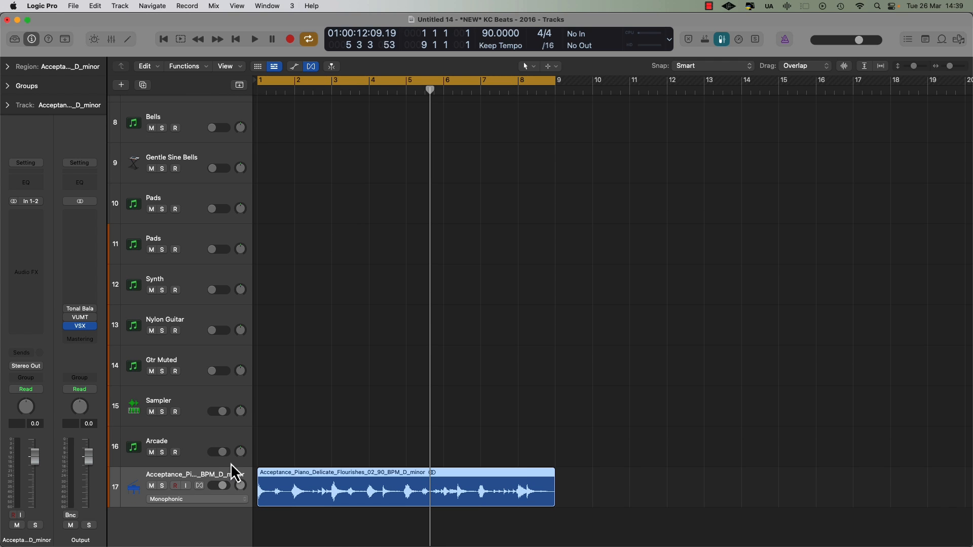
left_click(204, 499)
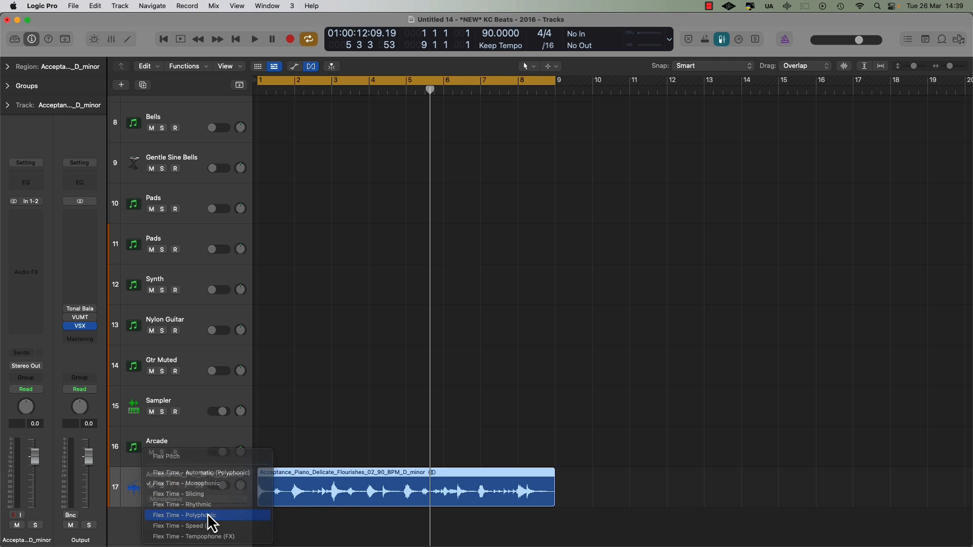
left_click(205, 515)
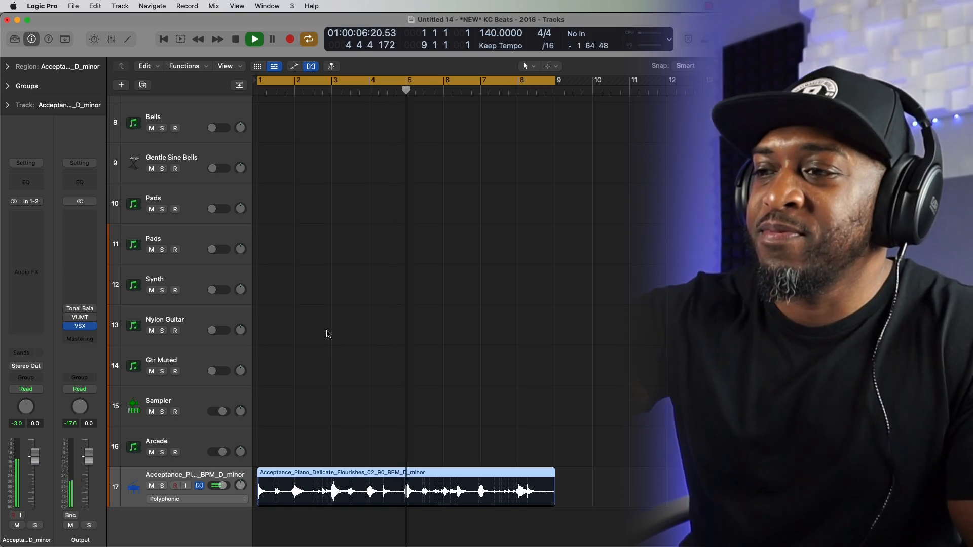
- Audition the flexed piano loop at 140 BPM, hide the Flex view and stop playback
key("space")
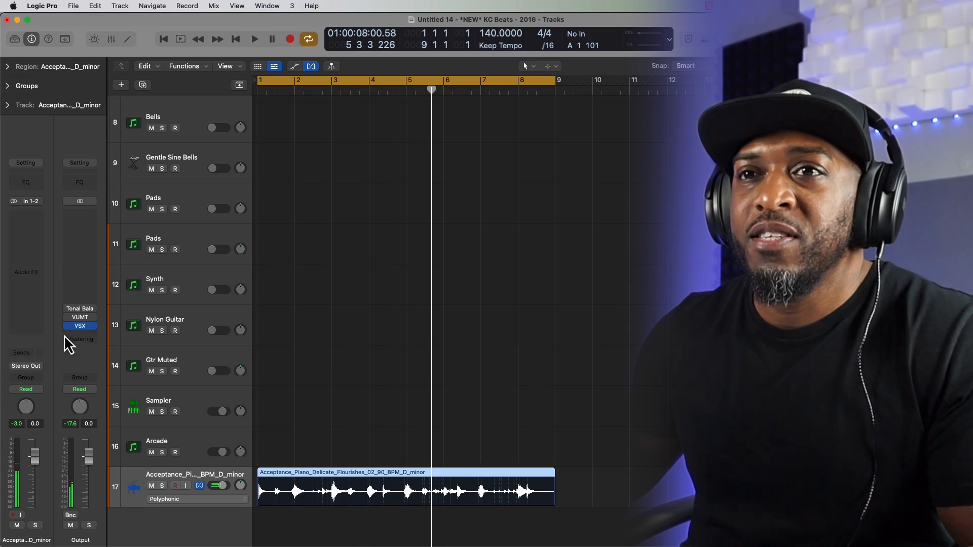
key("space")
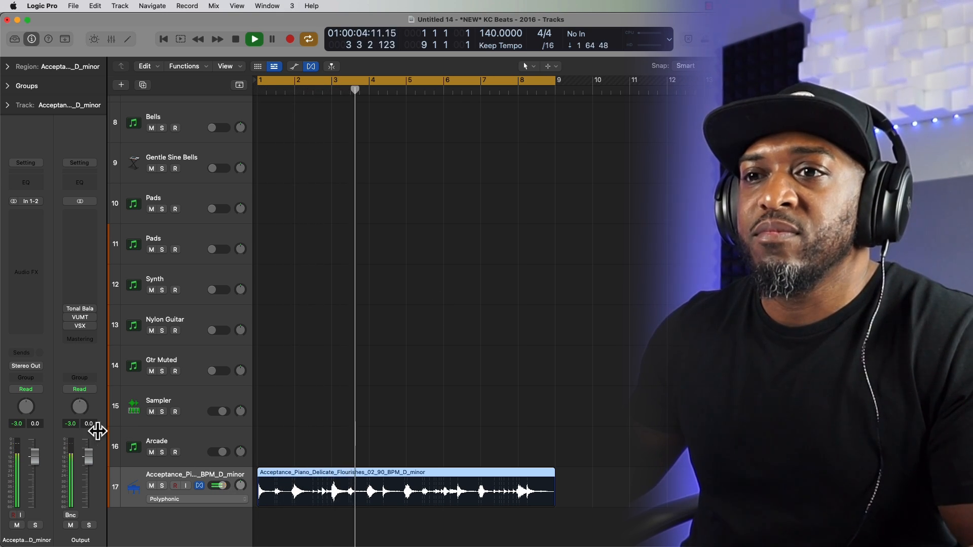
left_click(308, 69)
key("space")
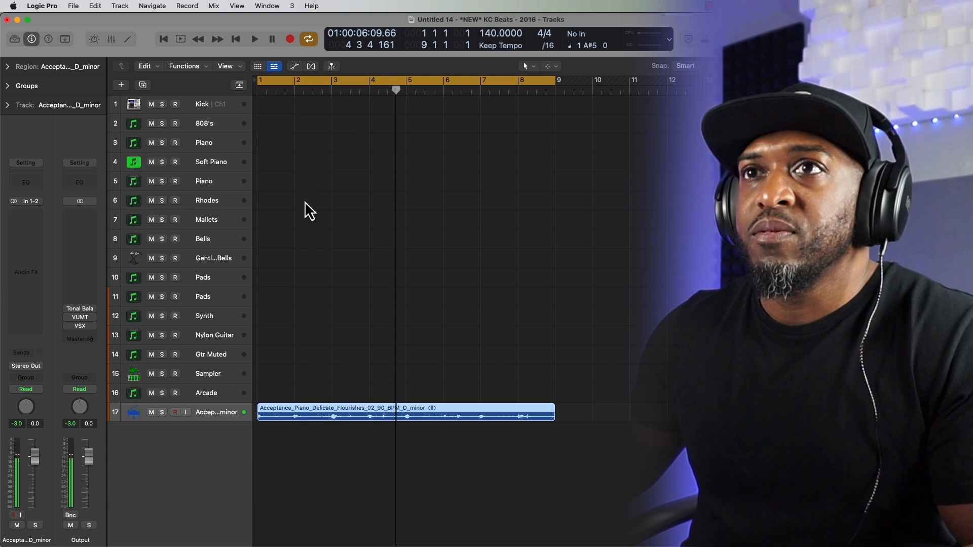
- Insert the Wider plug-in on the piano audio track, audition it and close its window
scroll(307, 198, "down", 2)
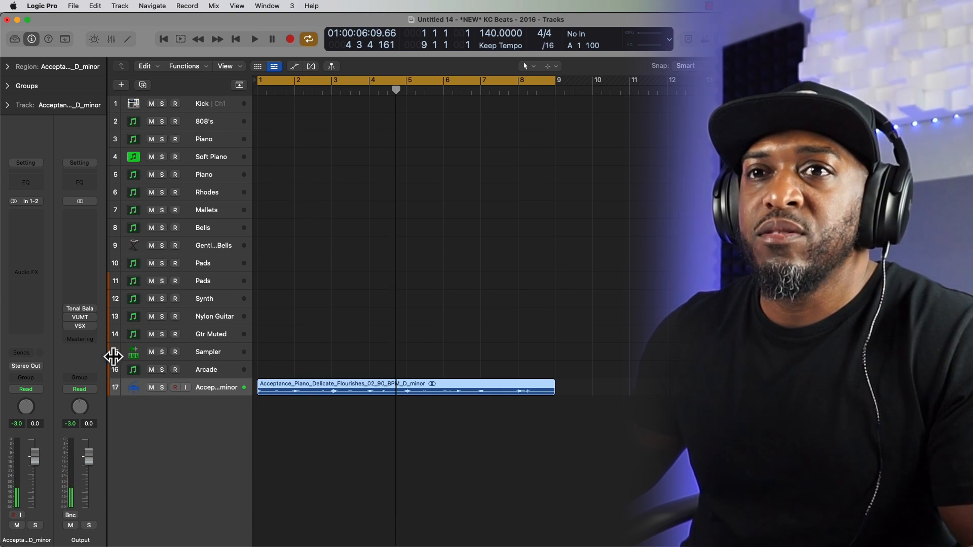
left_click(40, 223)
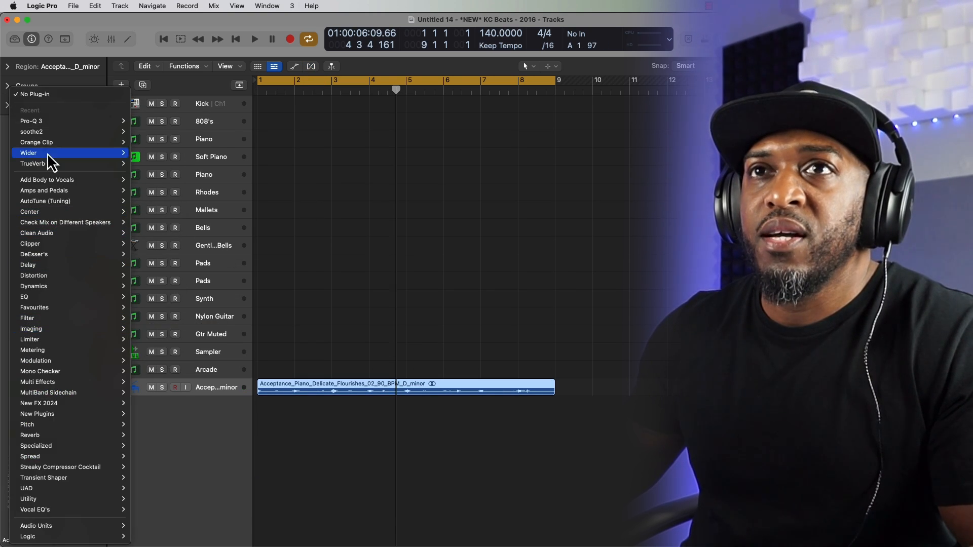
mouse_move(87, 155)
left_click(138, 155)
key("space")
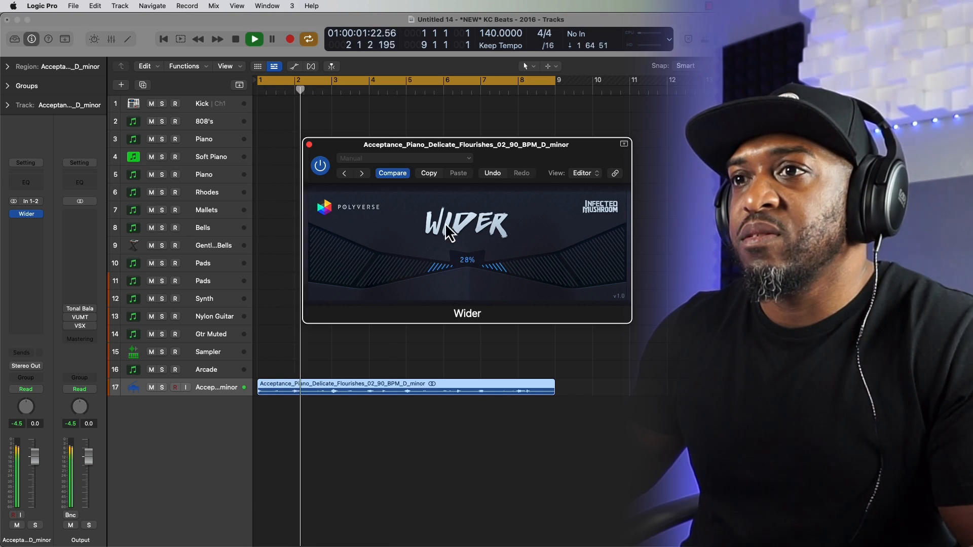
left_click(309, 145)
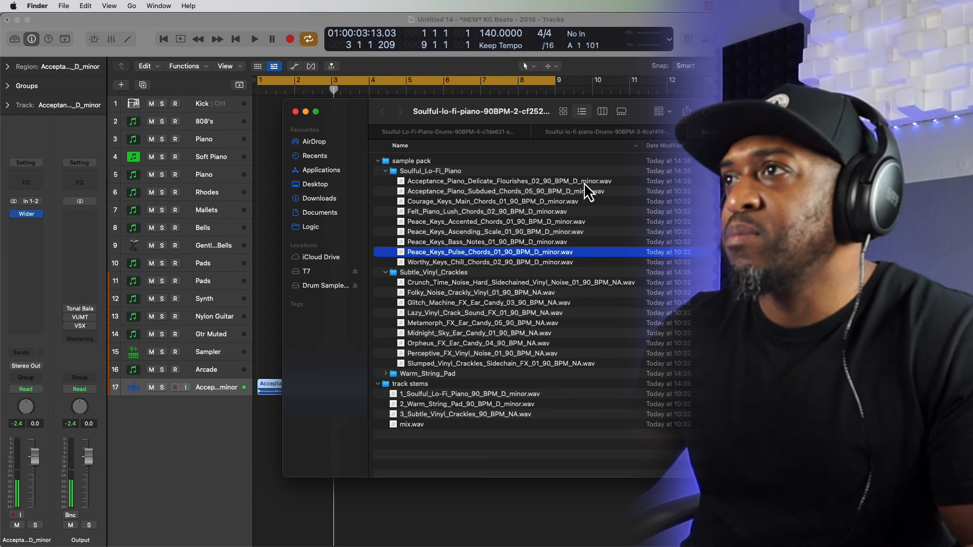
- Preview the original Acceptance_Piano_Delicate_Flourishes_02 file in Finder and compare it with the track's playback in Logic Pro
left_click(586, 183)
key("space")
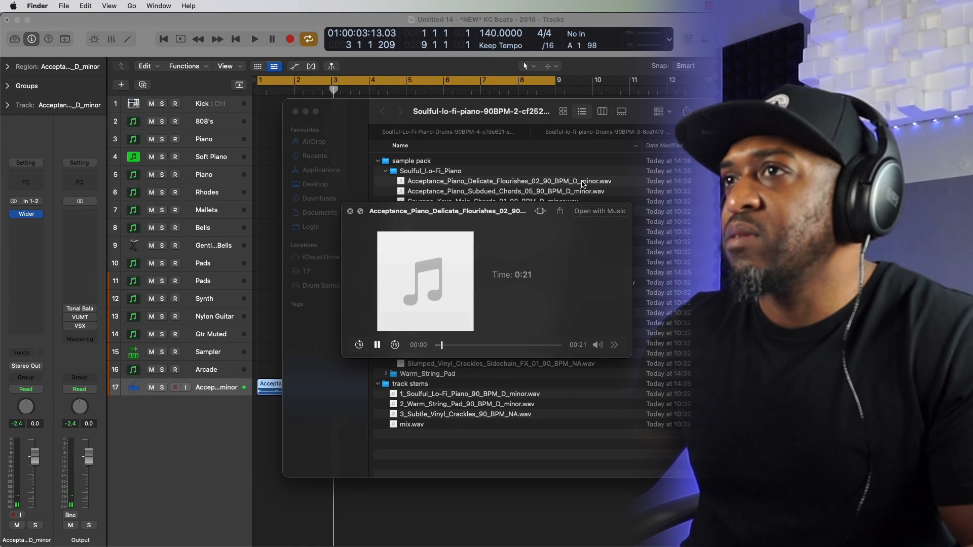
key("space")
left_click(185, 426)
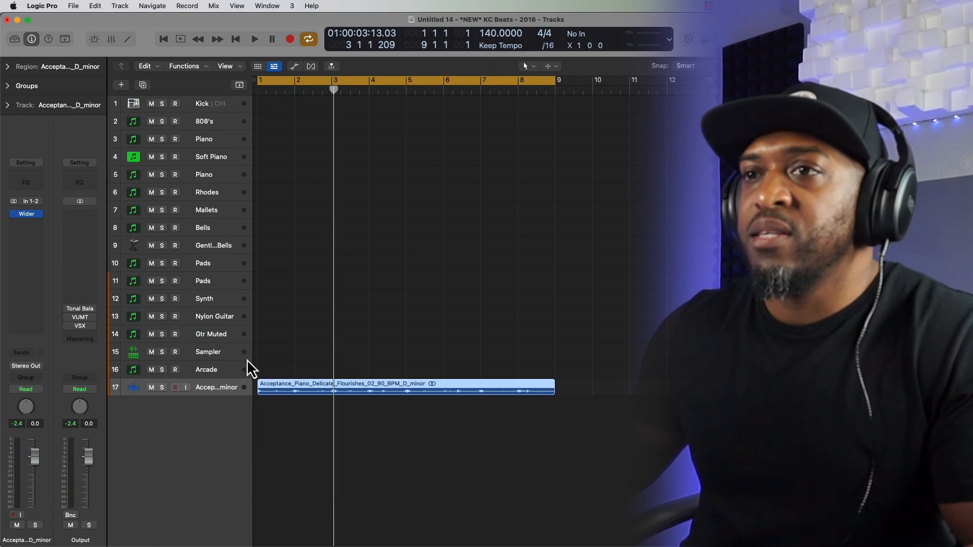
key("space")
key("space")
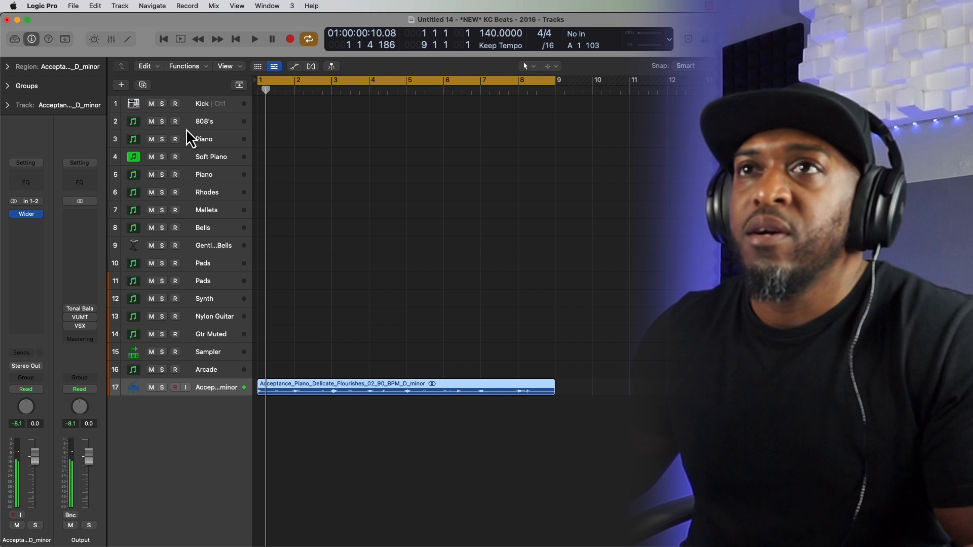
- Delete the Clarity 808 - FIYA audio track, keeping the Quick Sampler version of the 808
left_click(200, 109)
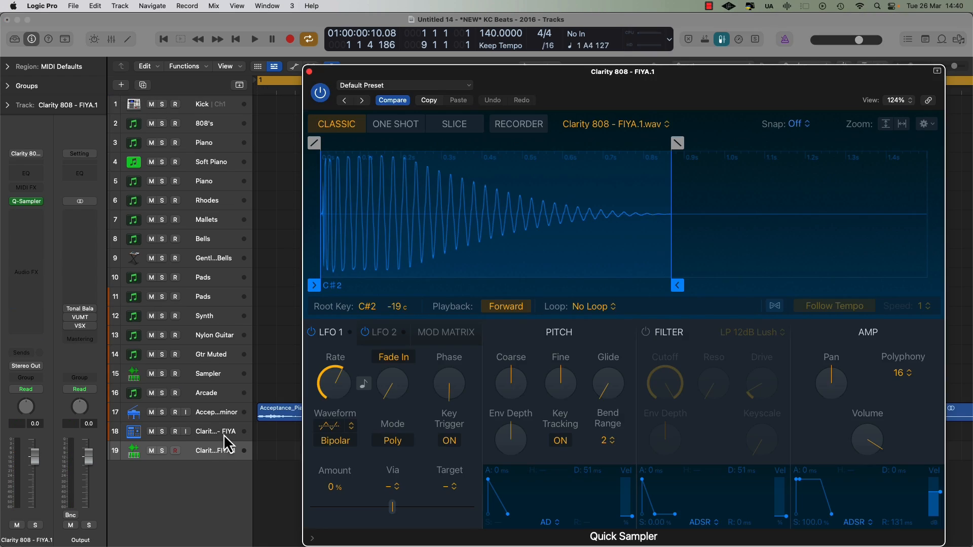
left_click(224, 433)
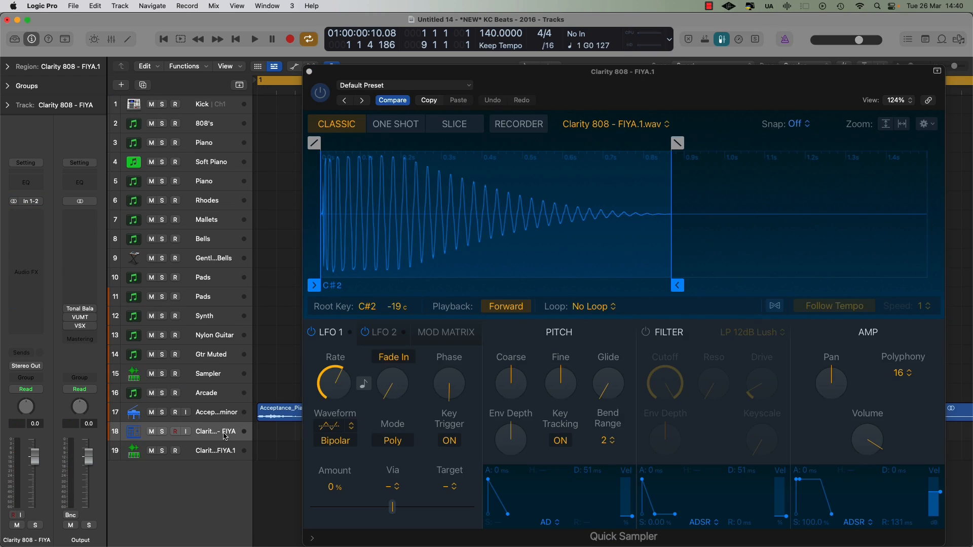
key("super+BackSpace")
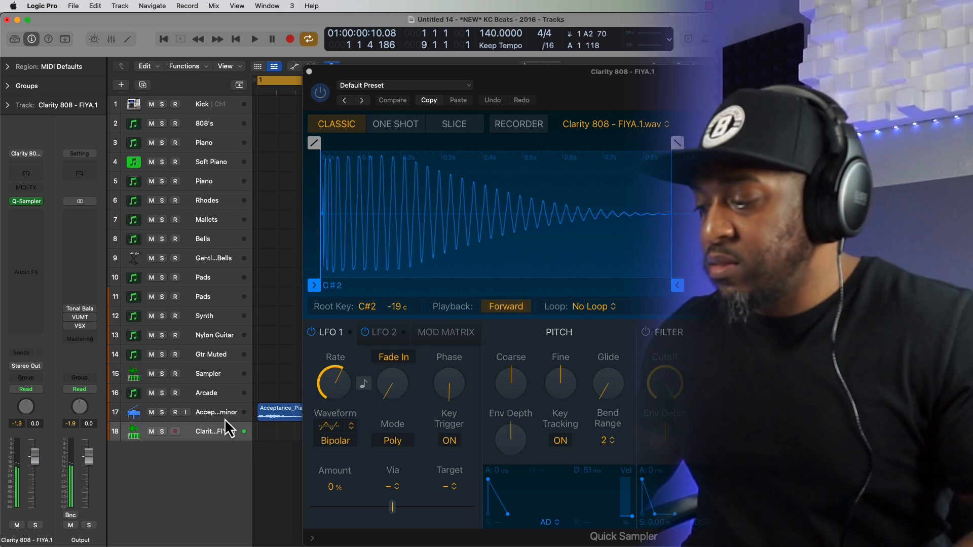
- Open Ultrabeat on the Kick track, start playback and switch its step sequencer to full view
left_click(207, 108)
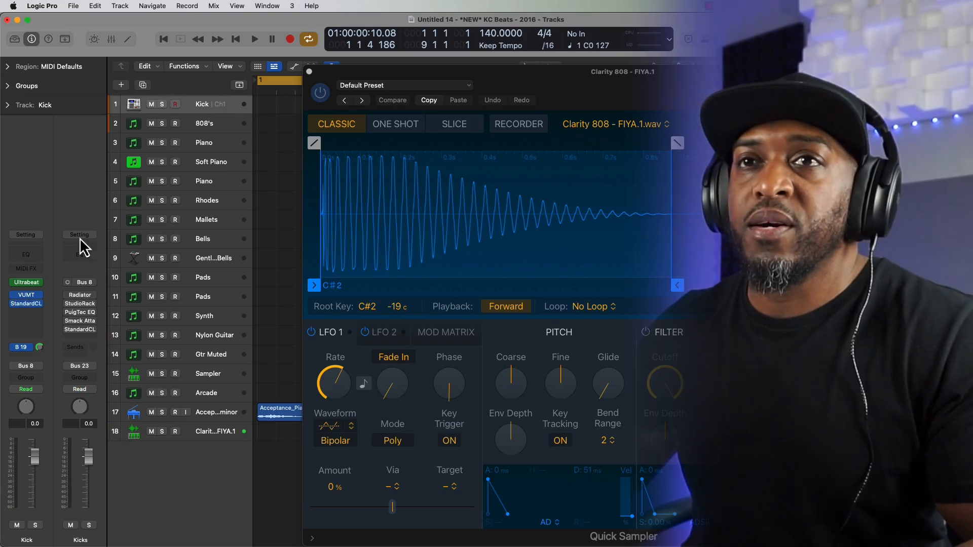
left_click(26, 282)
left_click(320, 465)
key("space")
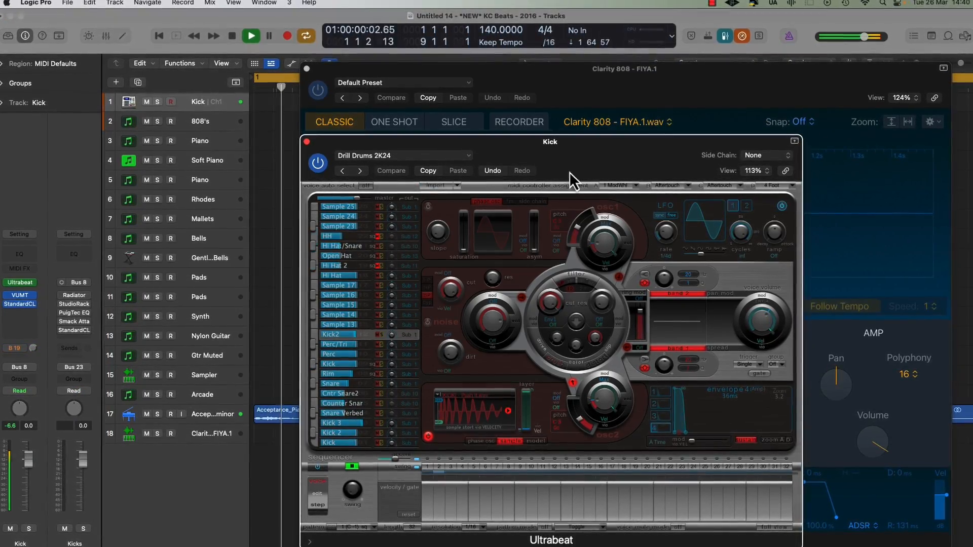
left_click_drag(571, 172, 622, 90)
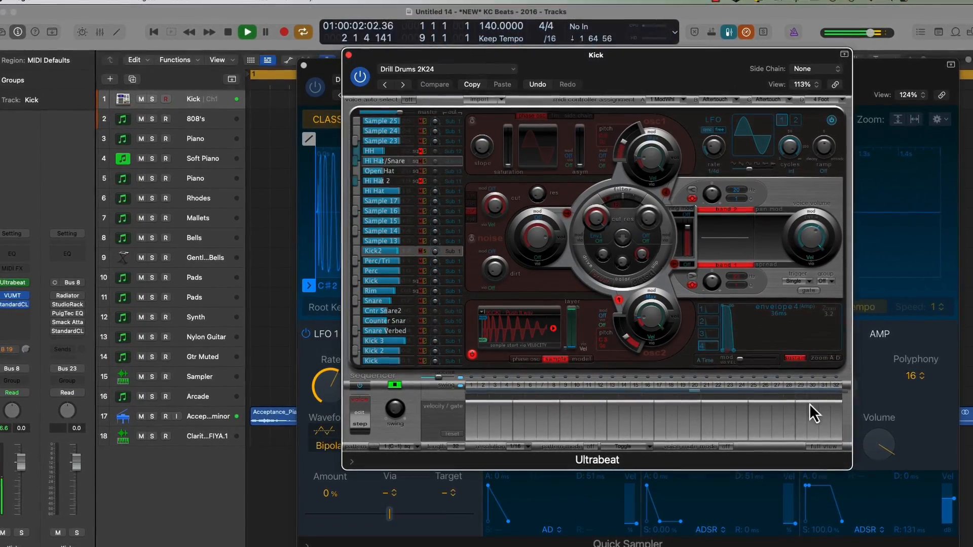
left_click(821, 445)
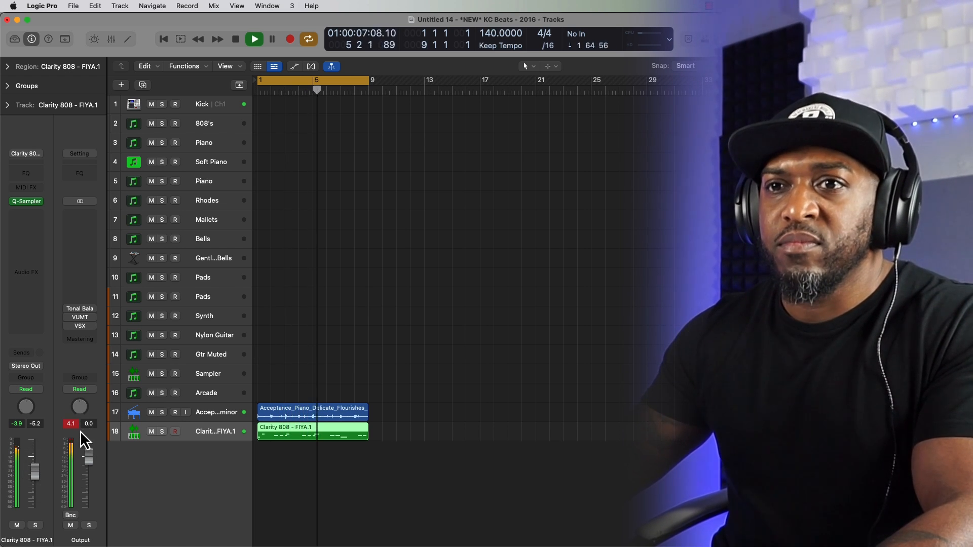
- Set the piano audio region's gain to -3.3 dB in its region parameters and play back the loop
key("space")
left_click(278, 409)
left_click(230, 410)
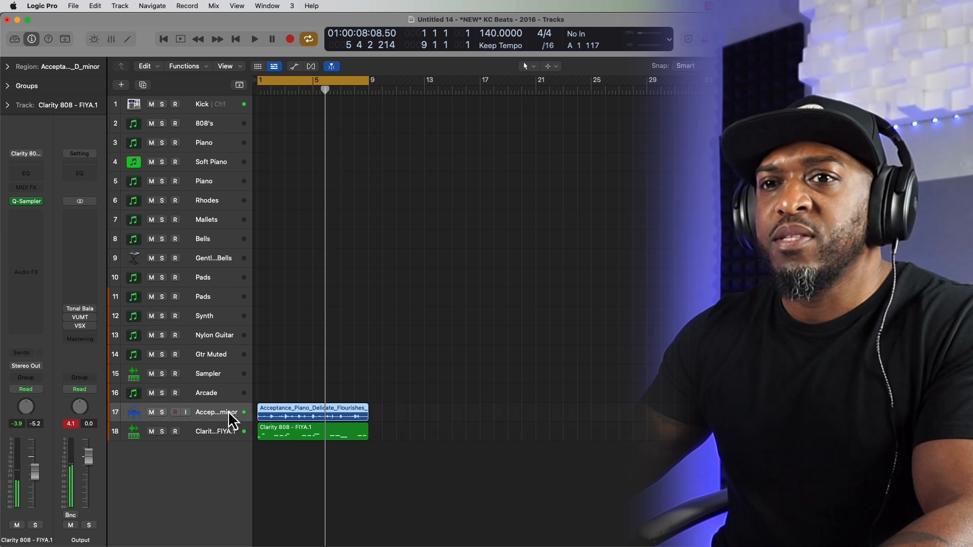
key("space")
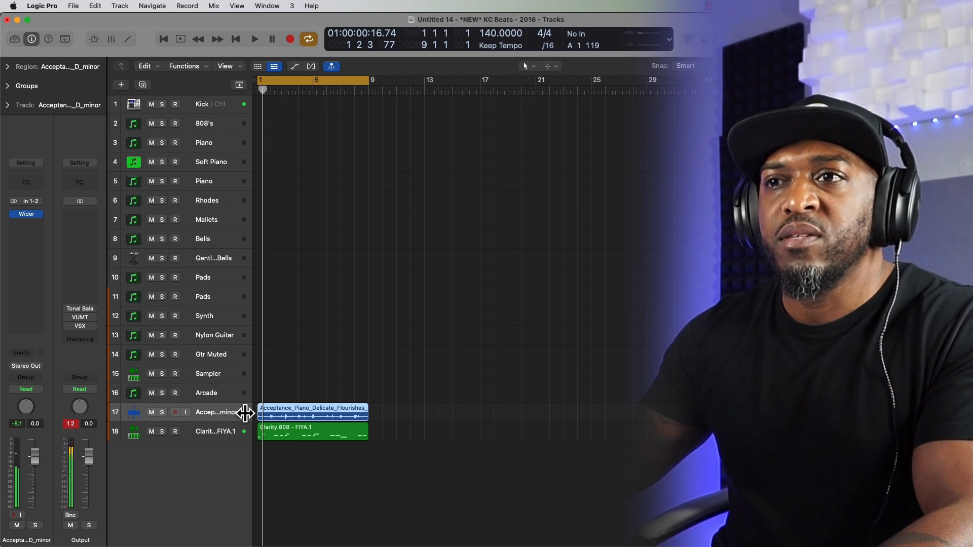
left_click(8, 67)
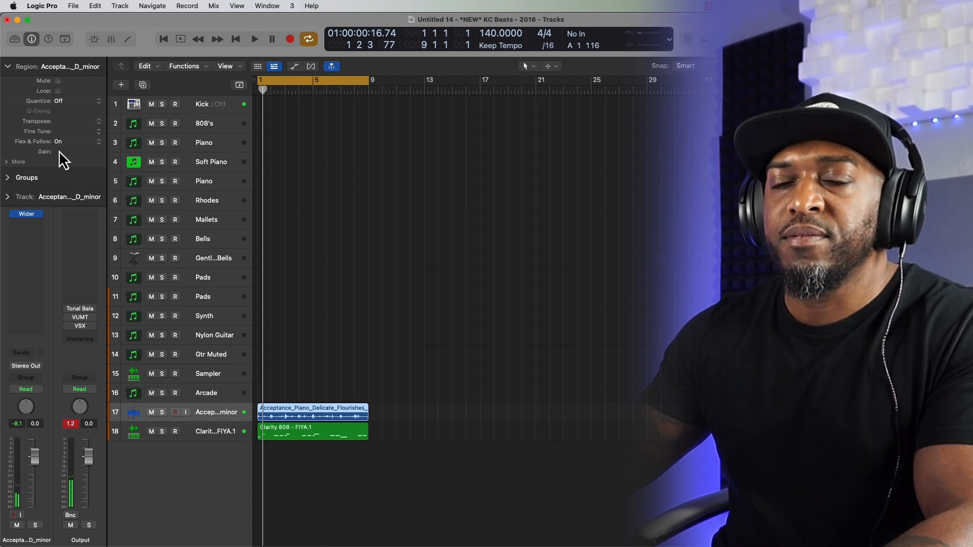
key("space")
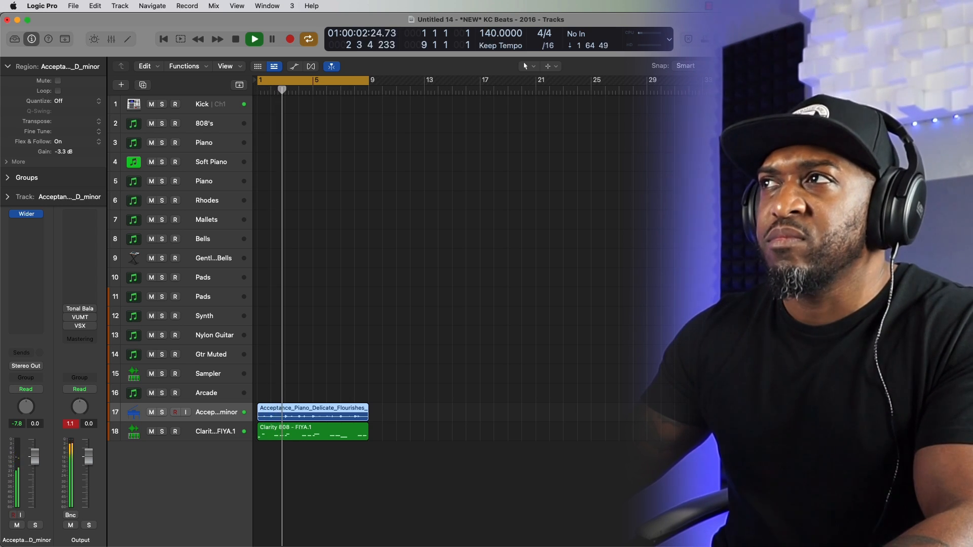
- Review the Clarity 808 region's notes in the Piano Roll and look over the mixer channels during playback
double_click(287, 433)
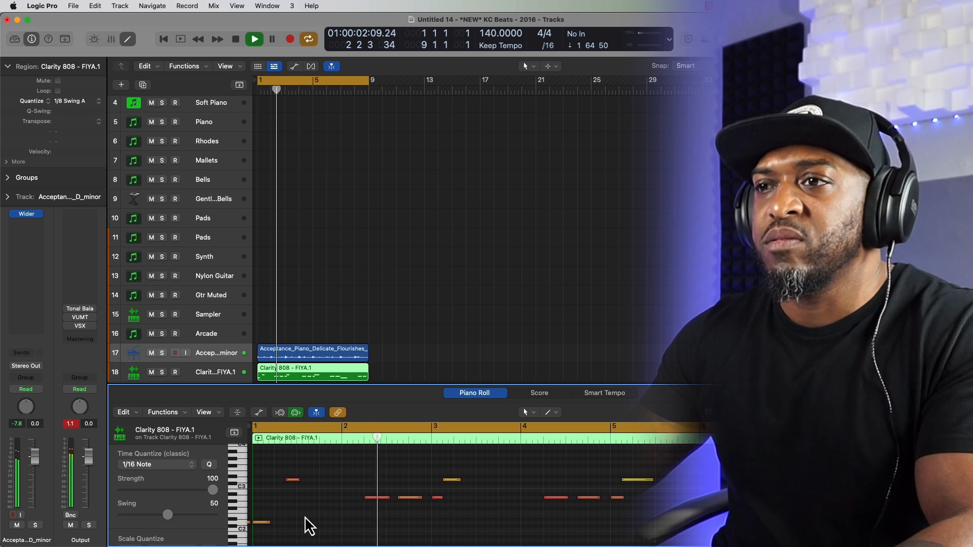
key("space")
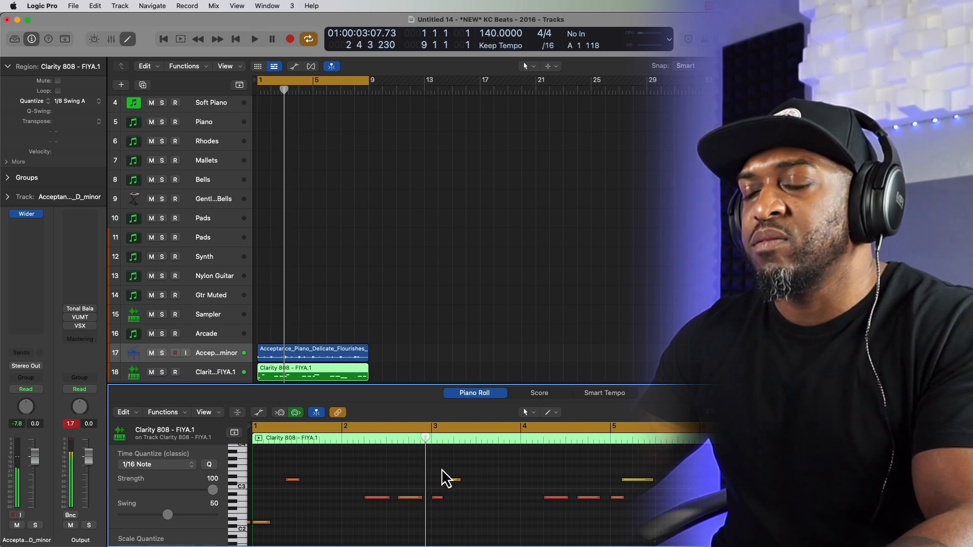
key("space")
key("x")
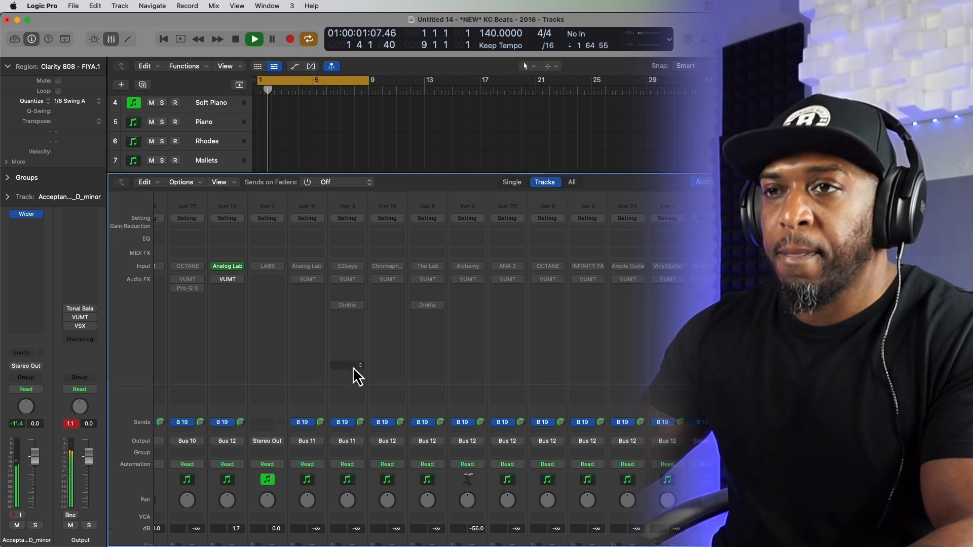
key("x")
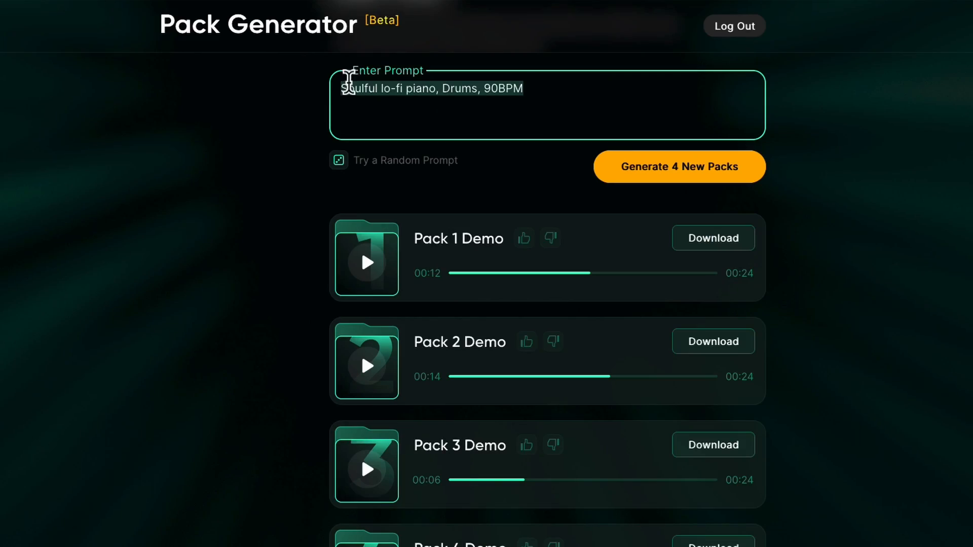
- In Pack Generator, replace the prompt with "Soulful female vocals, 70BPM" and generate four new packs
type("Vocal sample")
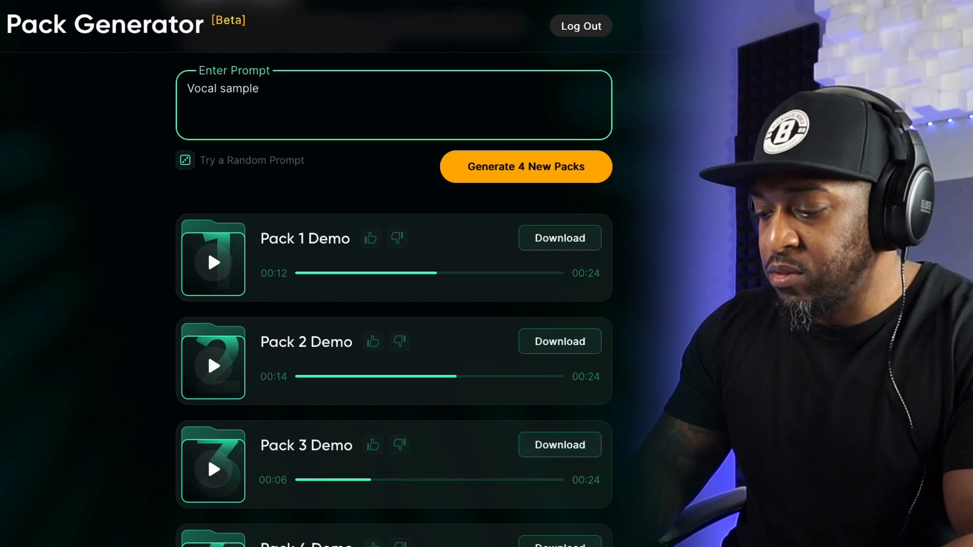
left_click(194, 88)
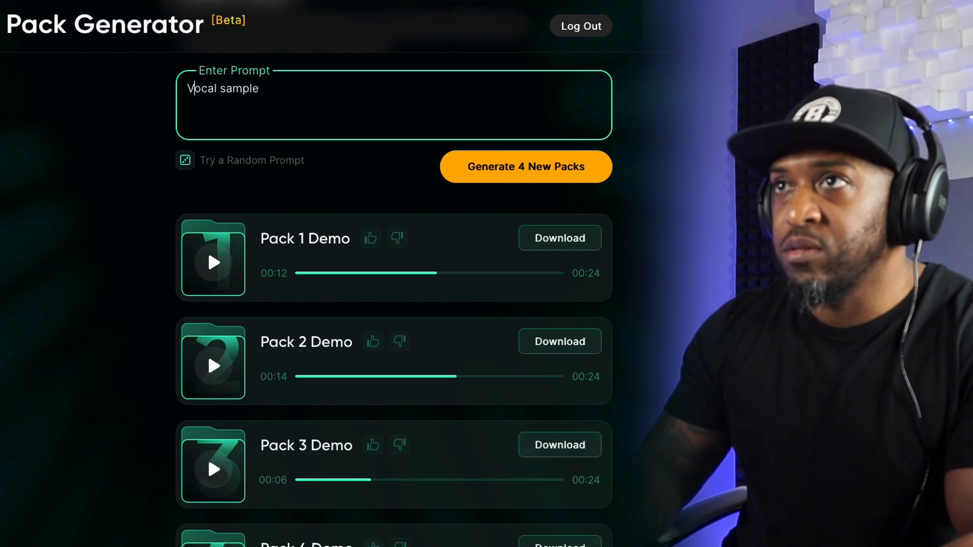
key("BackSpace")
type("Soulful")
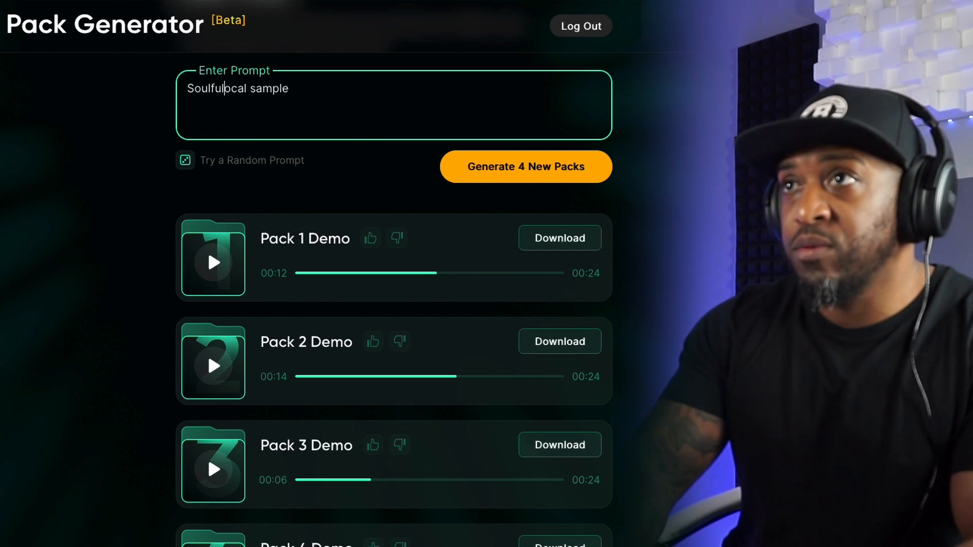
type(" female vocals")
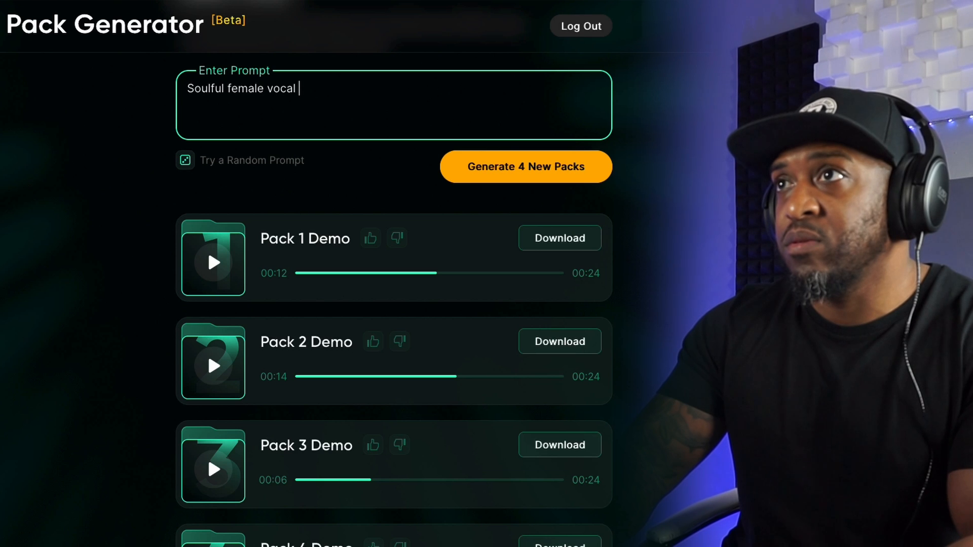
type(", 70BPM")
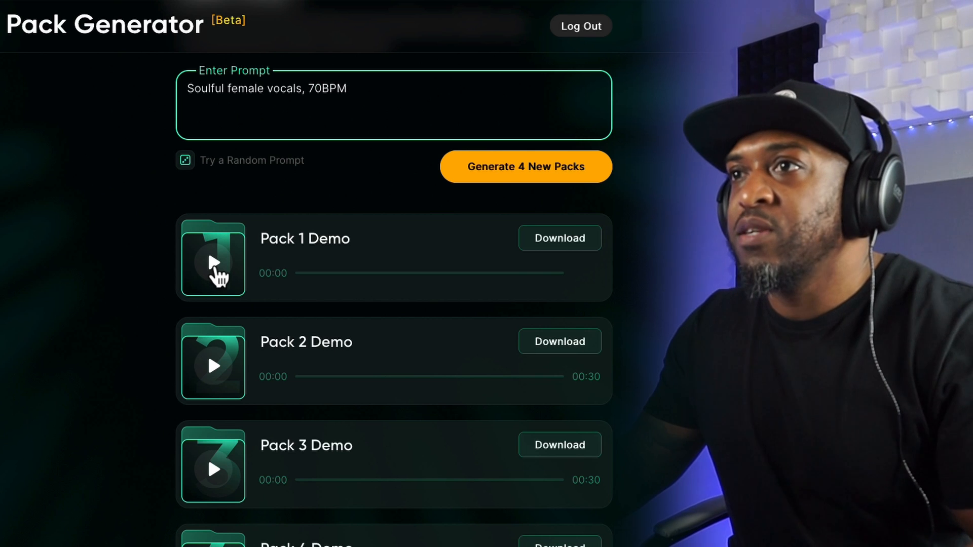
- Audition the demos of Packs 1, 2 and 3 generated from the vocal prompt
left_click(211, 268)
left_click(215, 366)
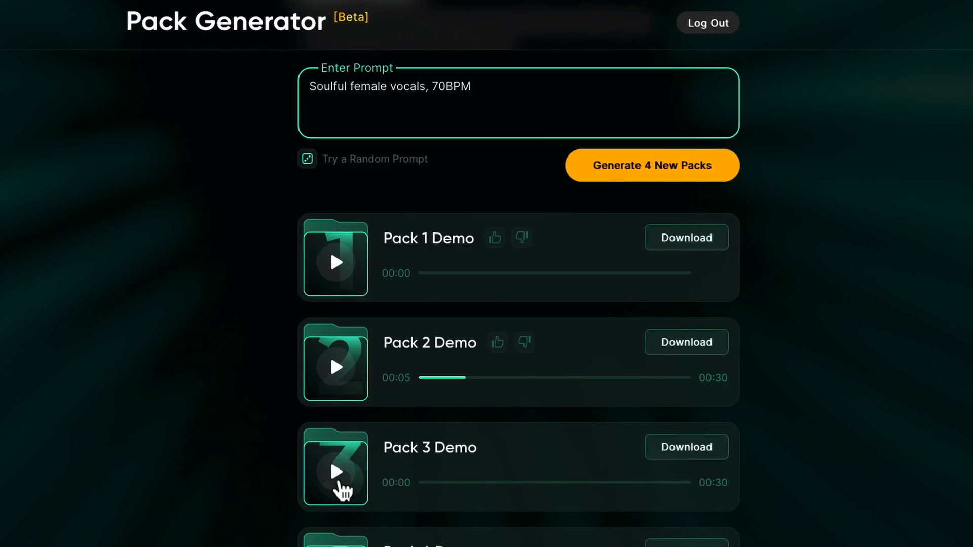
left_click(339, 482)
scroll(250, 461, "down", 2)
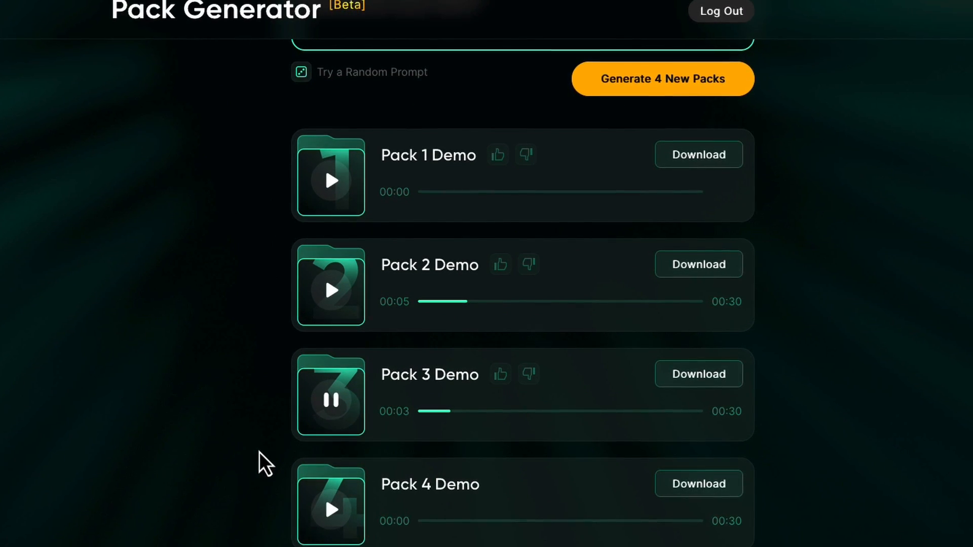
left_click(332, 400)
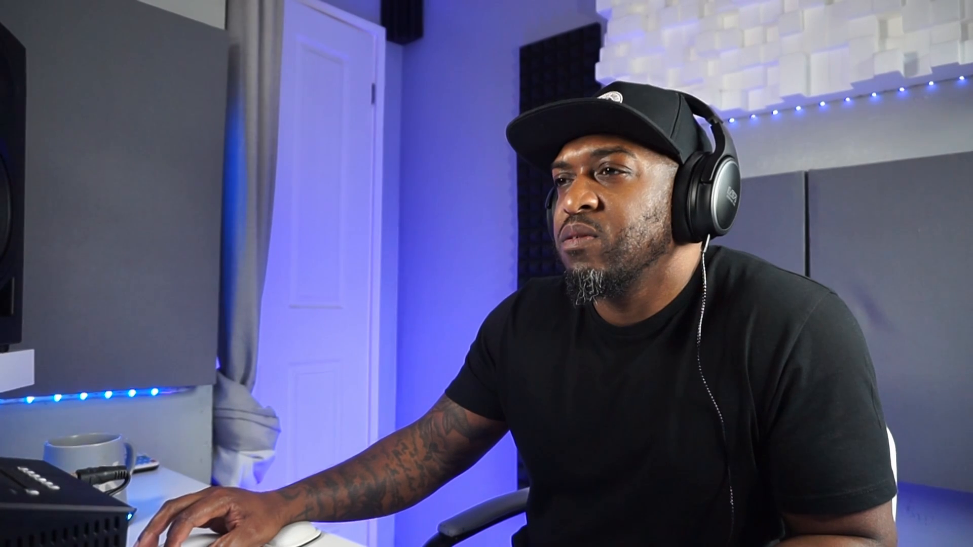